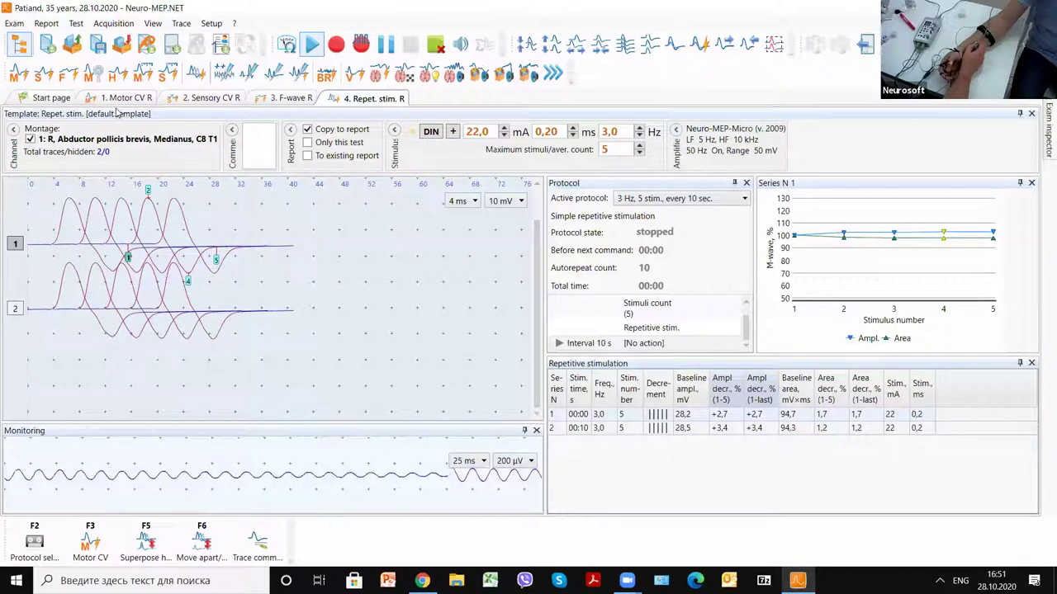
- From the Motor CV exam, create a new quantitative EMG test for the right Deltoideus (C5-C6)
{"action": "left_click", "coordinate": [124, 99]}
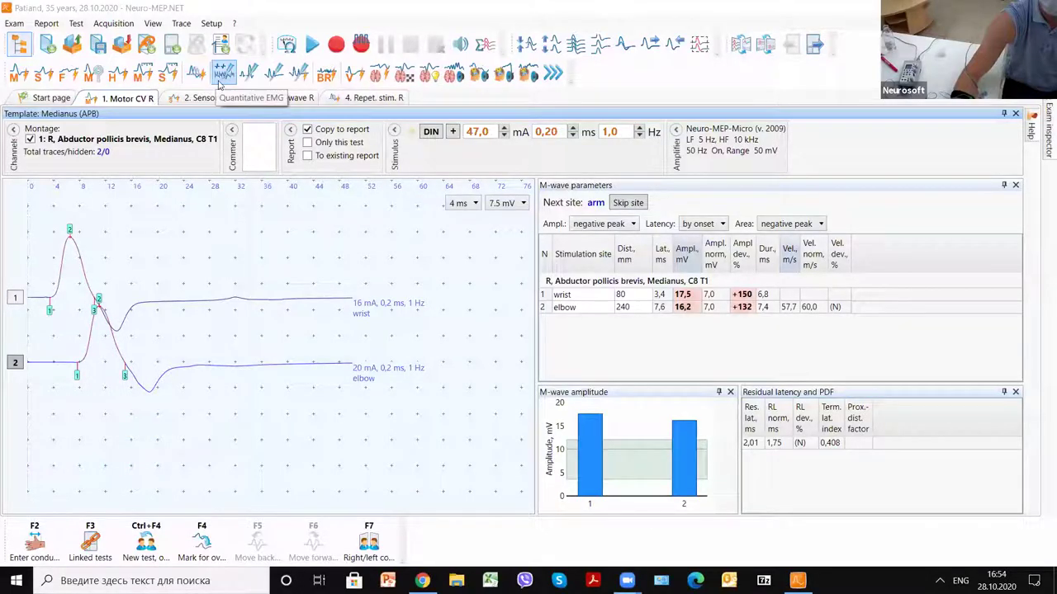
{"action": "left_click", "coordinate": [223, 76]}
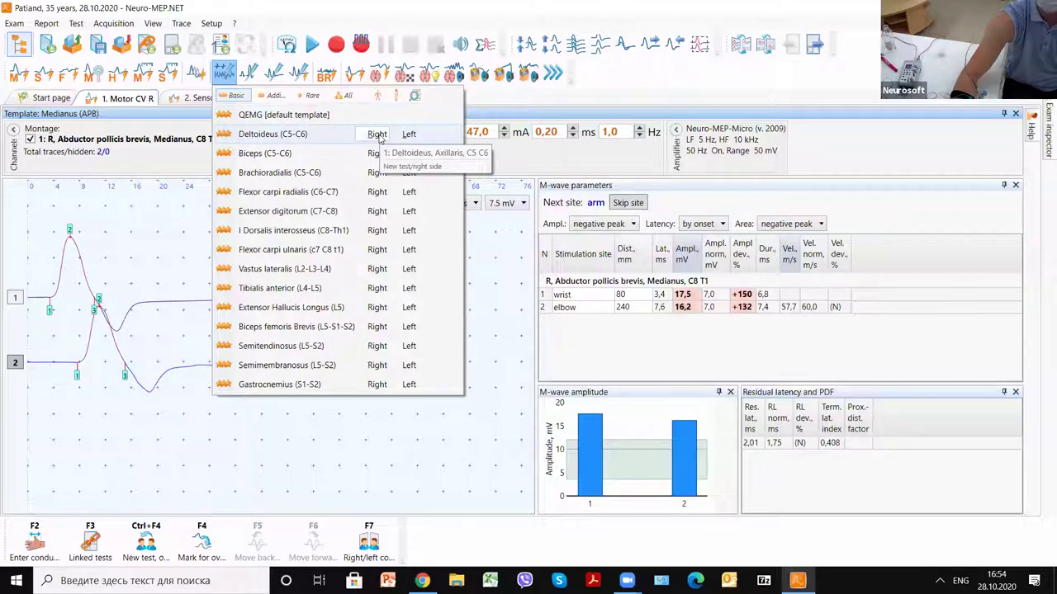
{"action": "left_click", "coordinate": [377, 135]}
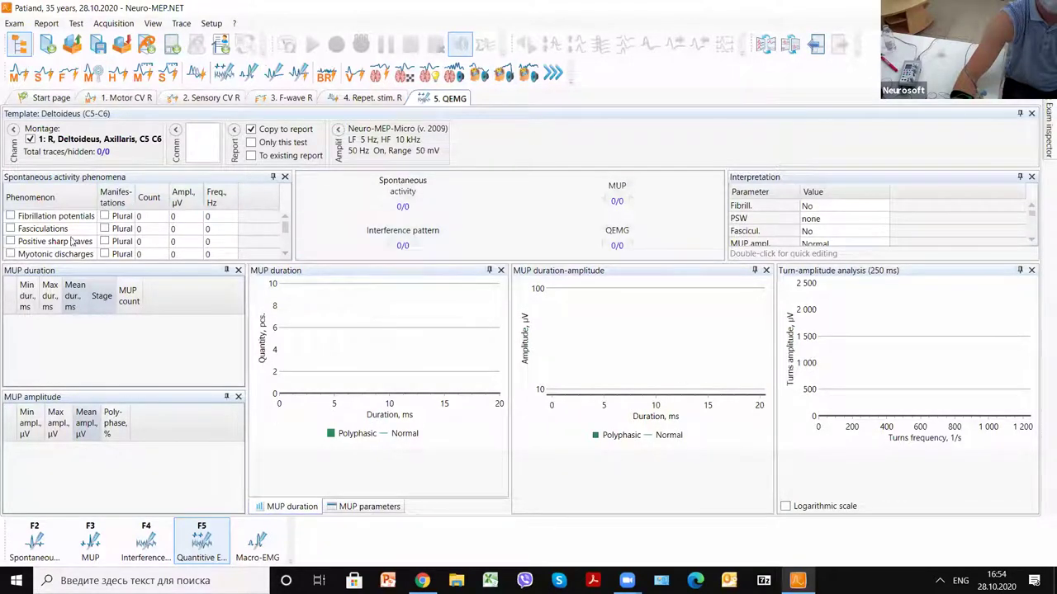
- Switch the QEMG test to spontaneous activity, start monitoring and move the Monitoring window higher so its whole trace shows
{"action": "left_click", "coordinate": [46, 542]}
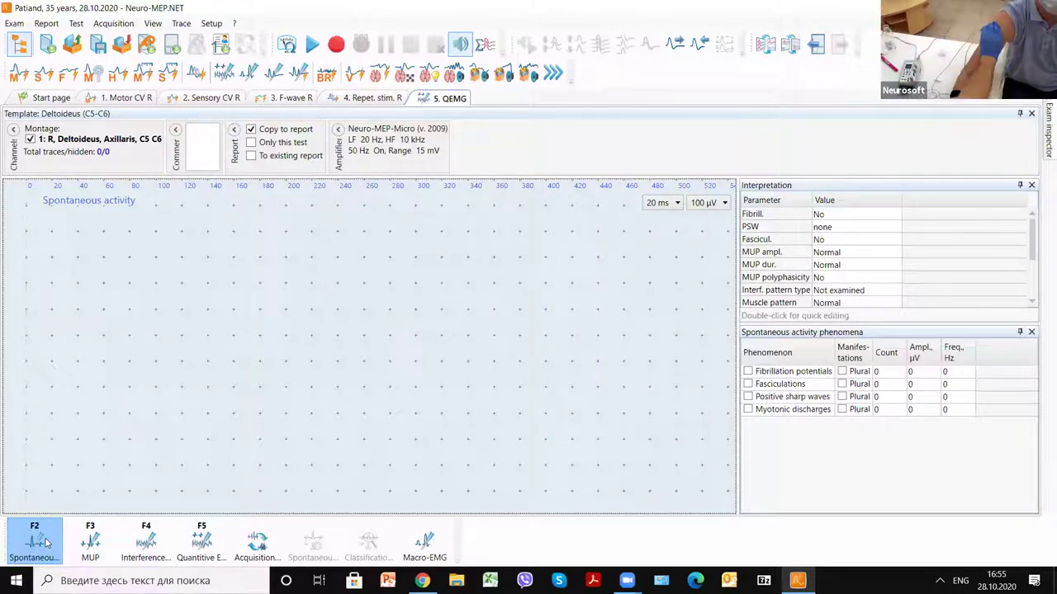
{"action": "left_click", "coordinate": [45, 543]}
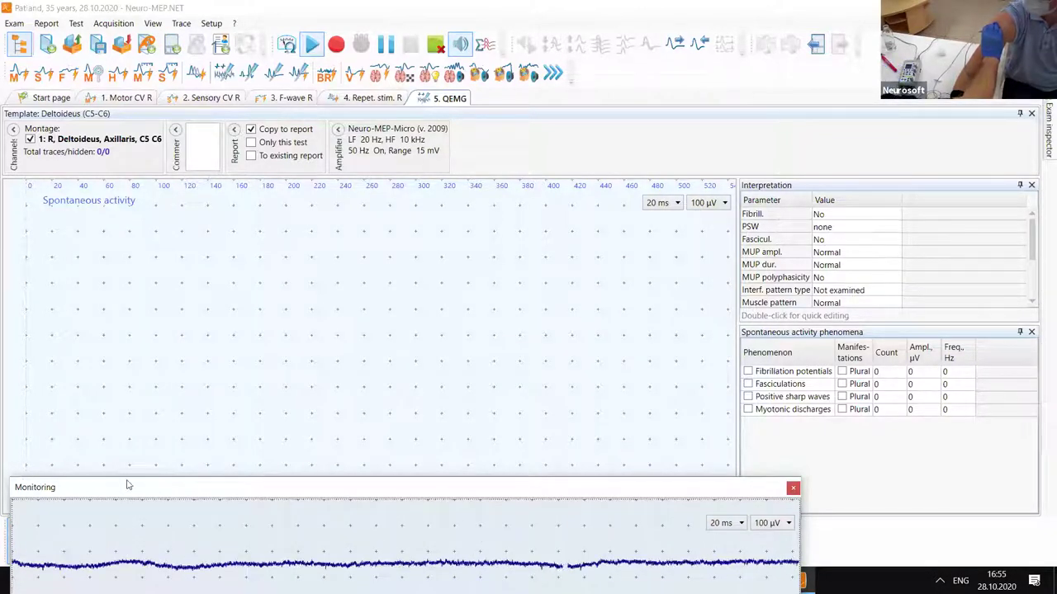
{"action": "left_click_drag", "start_coordinate": [128, 486], "coordinate": [128, 416]}
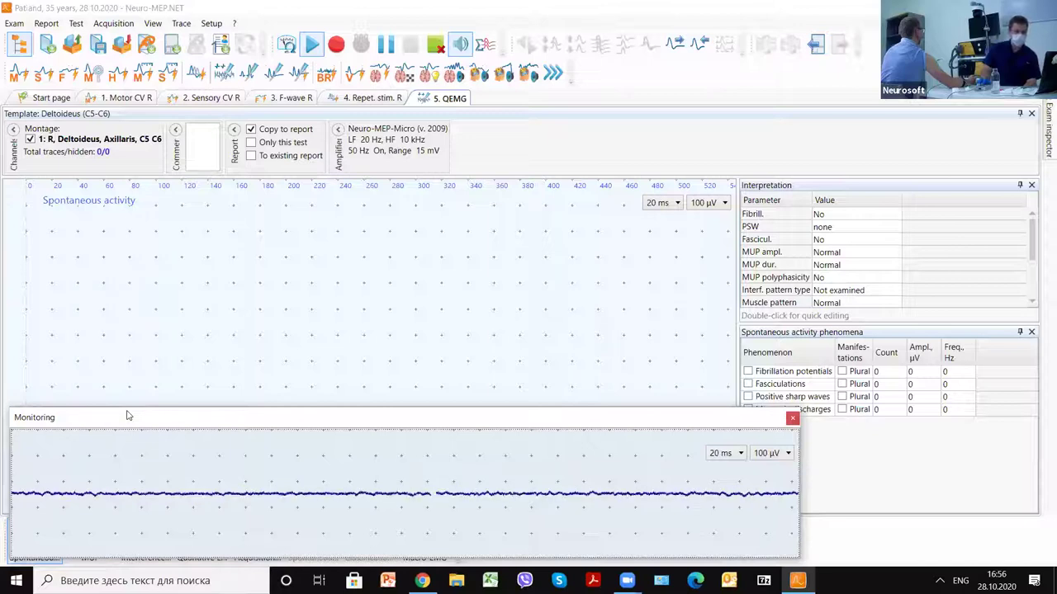
- Record two spontaneous activity traces from the right Deltoideus, checking the earlier sweeps during acquisition
{"action": "key", "text": "Escape"}
{"action": "key", "text": "F2"}
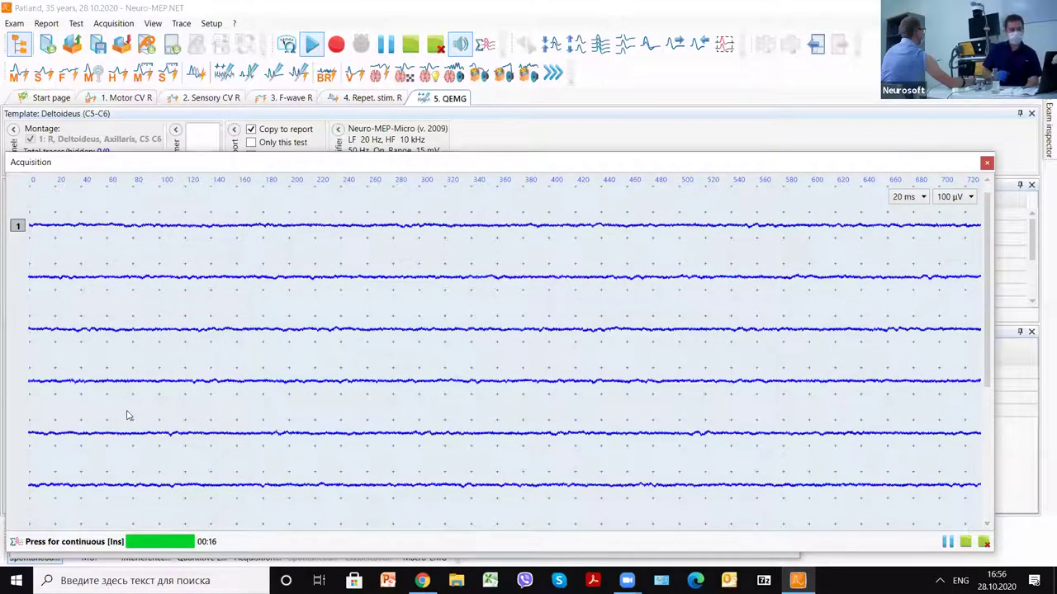
{"action": "scroll", "coordinate": [128, 415], "scroll_direction": "down", "scroll_amount": 1}
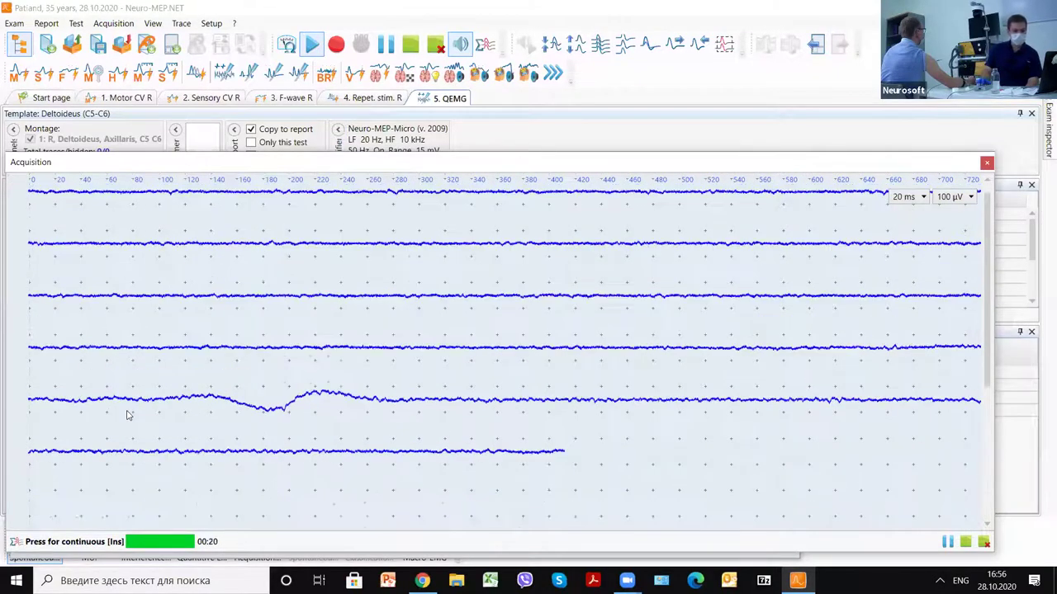
{"action": "scroll", "coordinate": [128, 415], "scroll_direction": "up", "scroll_amount": 1}
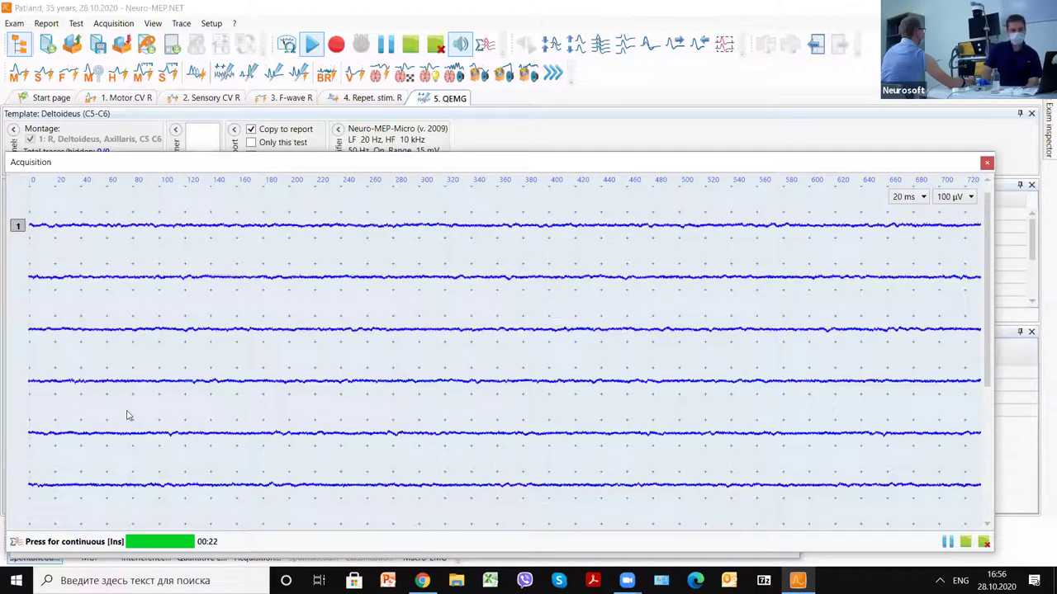
{"action": "key", "text": "Escape"}
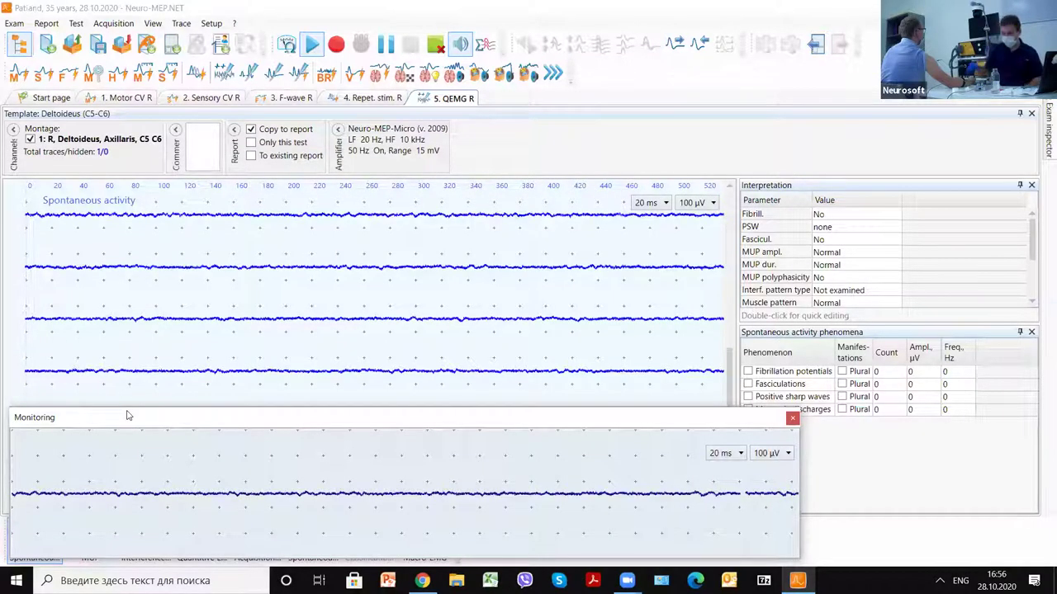
{"action": "key", "text": "space"}
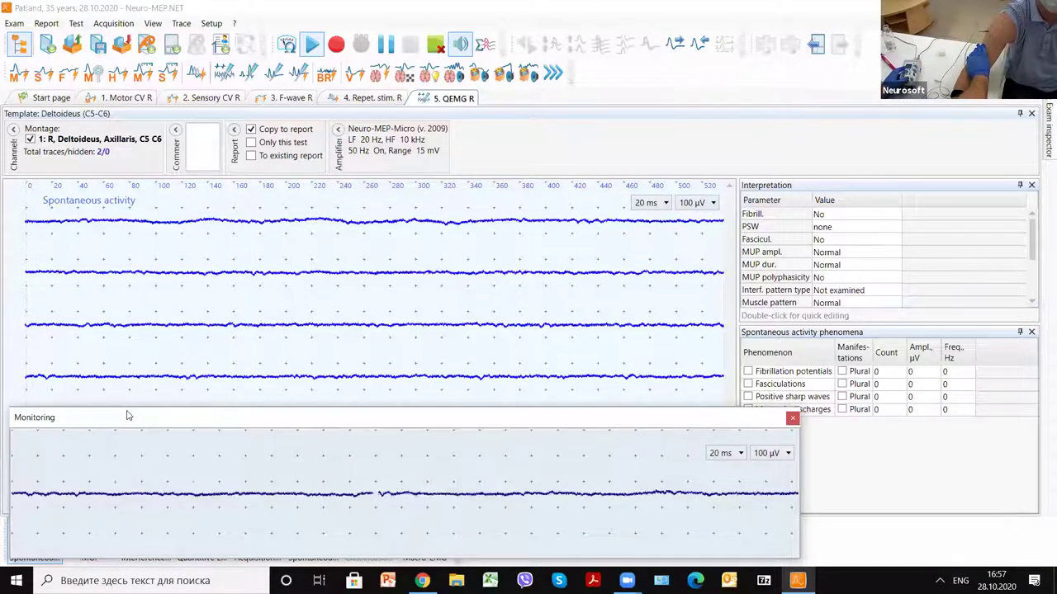
- Record a first MUP trace with monitoring running, and merge MUP 3 into MUP 1
{"action": "key", "text": "F3"}
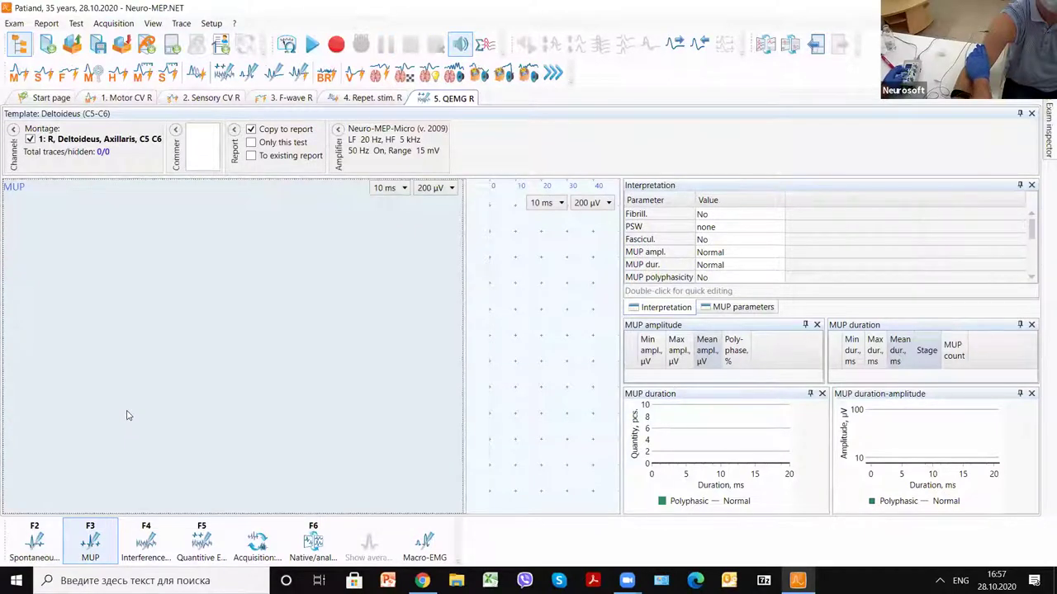
{"action": "key", "text": "space"}
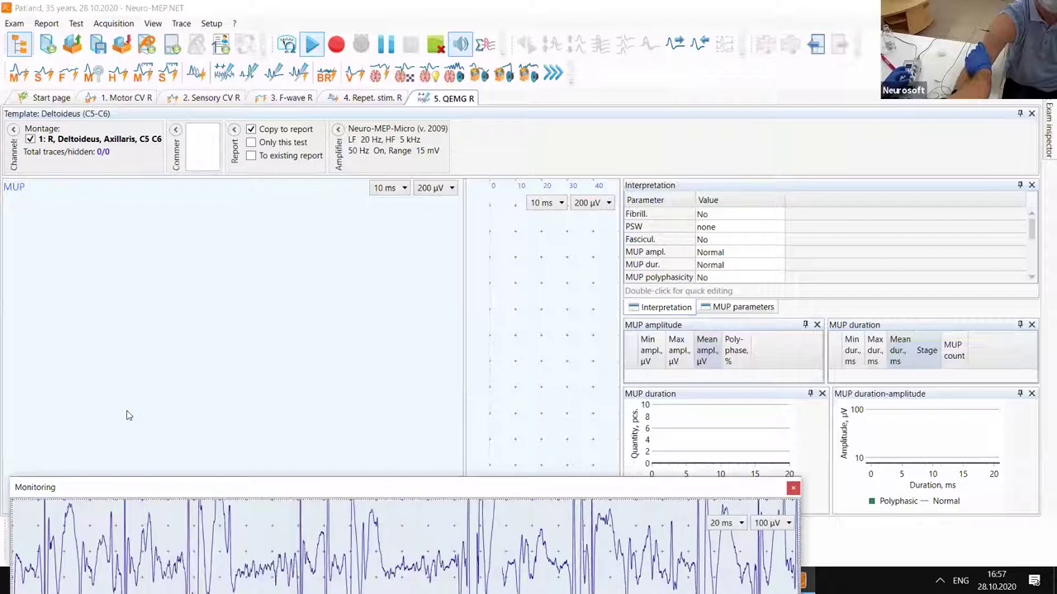
{"action": "key", "text": "F2"}
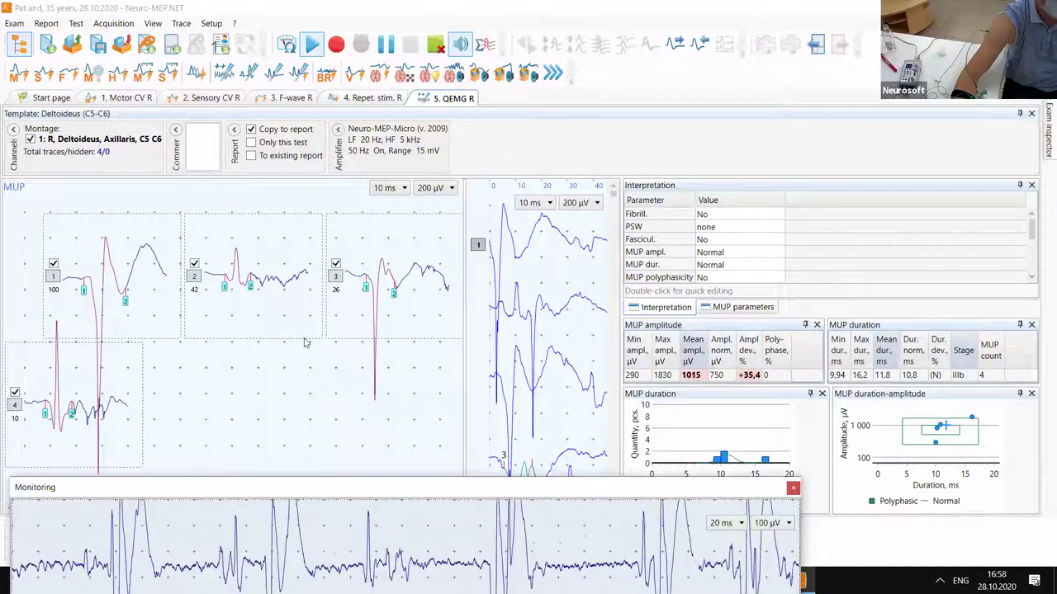
{"action": "left_click", "coordinate": [349, 293]}
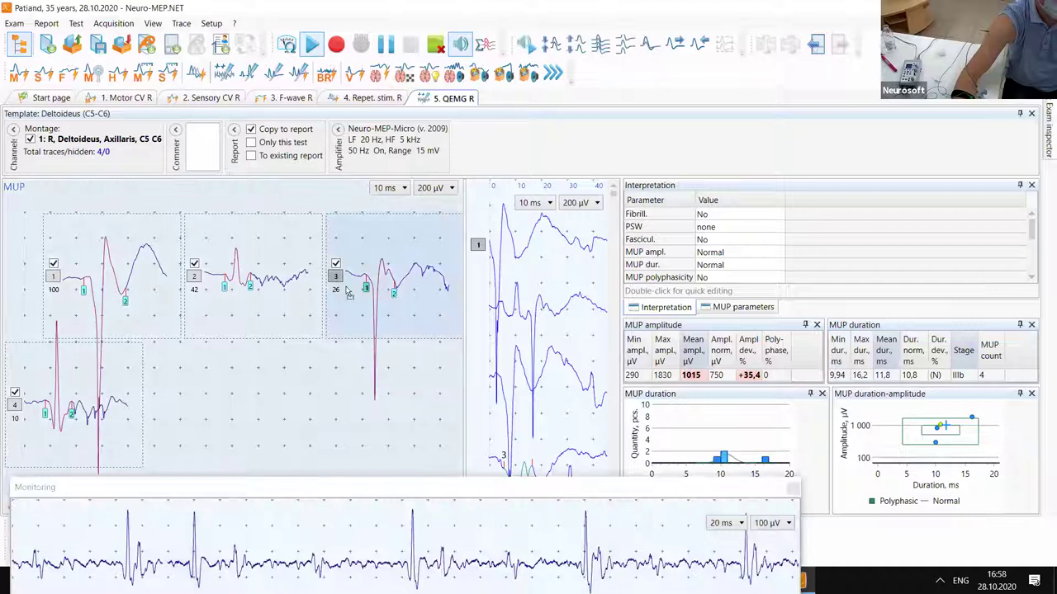
{"action": "left_click", "coordinate": [109, 275]}
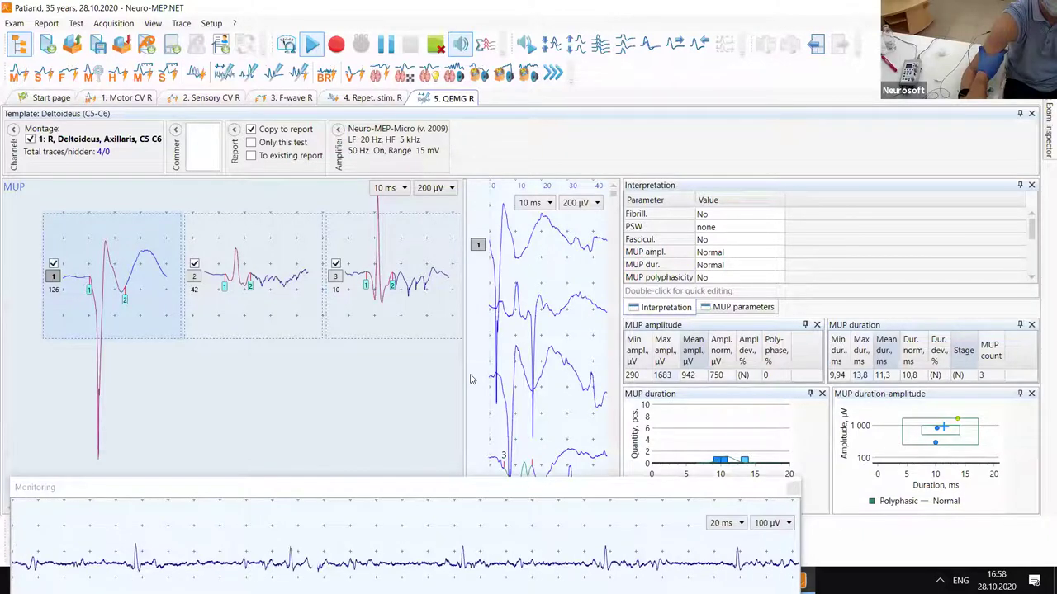
- Record a second MUP trace with detected potential 3 excluded, and enlarge the MUP amplitude and duration tables
{"action": "key", "text": "F2"}
{"action": "key", "text": "space"}
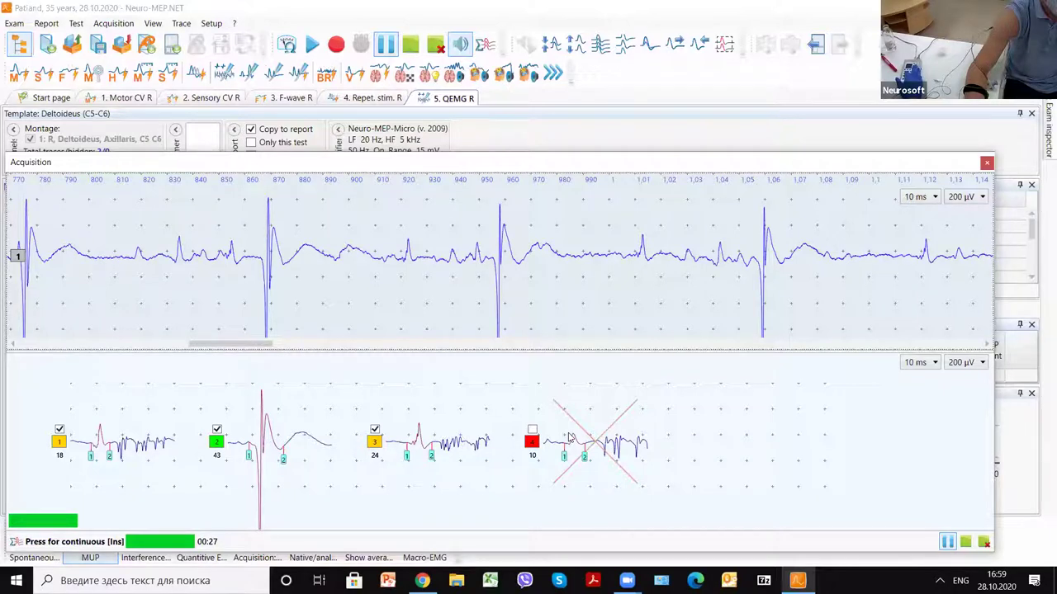
{"action": "left_click", "coordinate": [377, 430]}
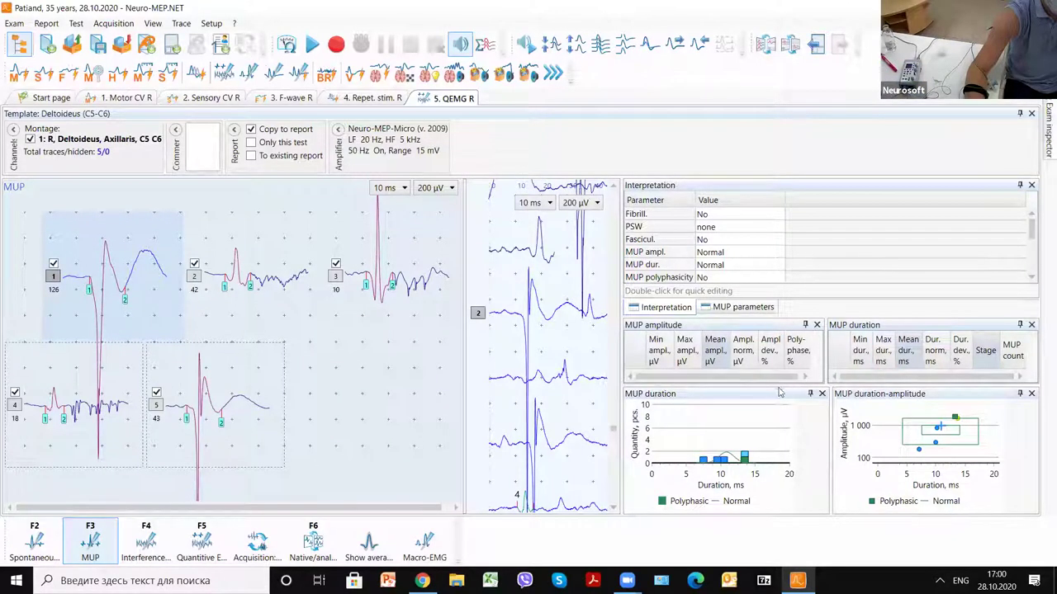
{"action": "left_click_drag", "start_coordinate": [782, 383], "coordinate": [781, 415]}
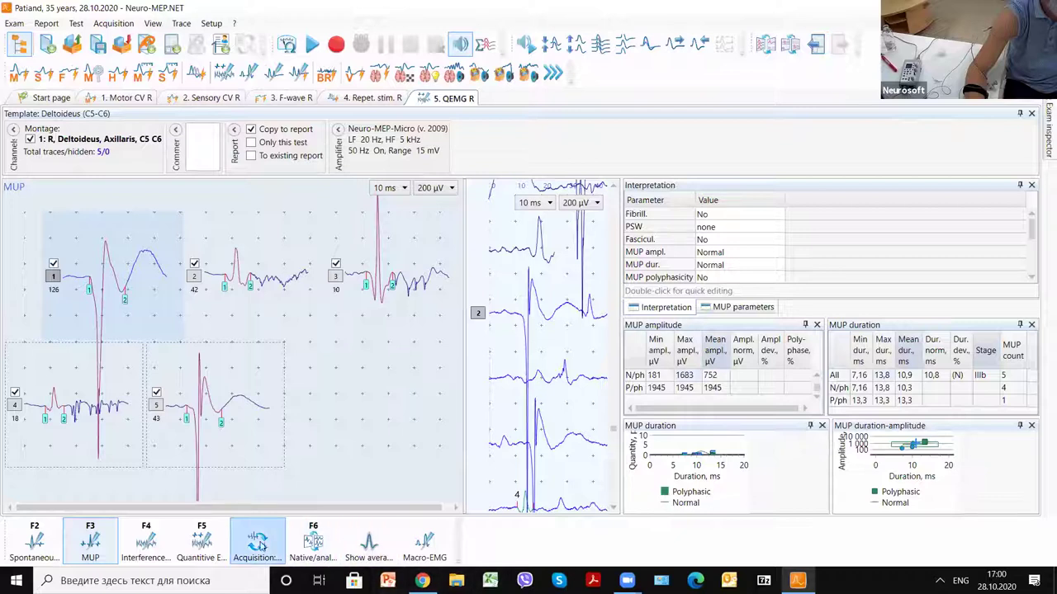
- Switch to the interference pattern and record two traces from the right Deltoideus for turn-amplitude analysis
{"action": "left_click", "coordinate": [153, 541]}
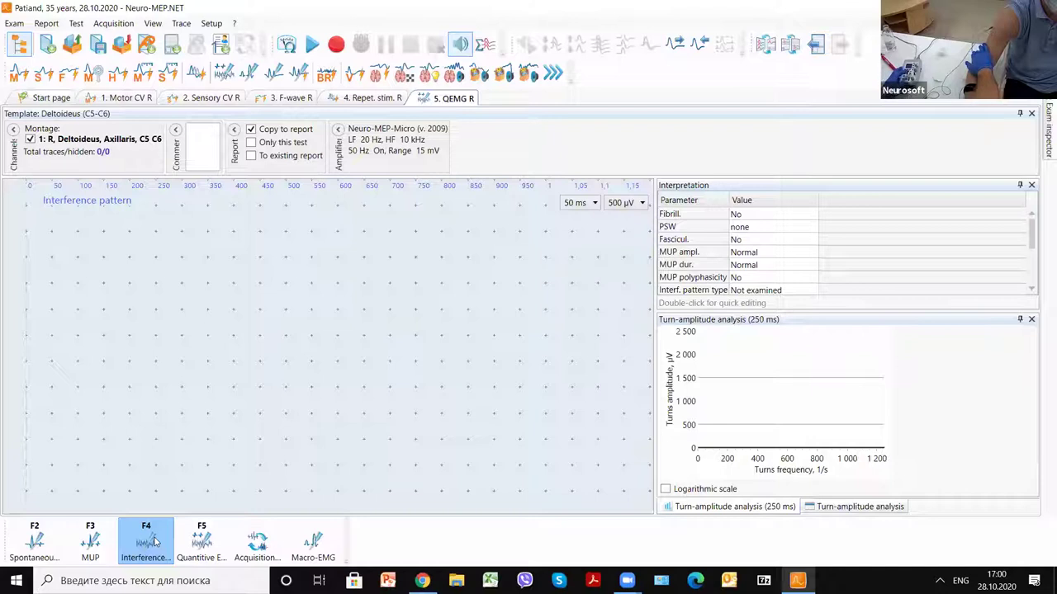
{"action": "left_click", "coordinate": [154, 541]}
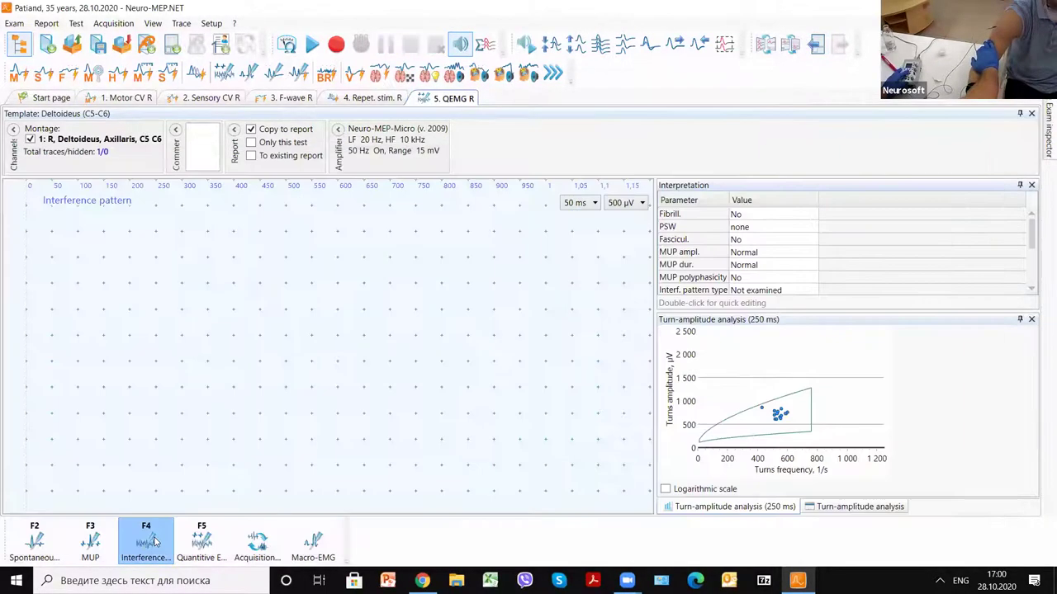
{"action": "left_click", "coordinate": [155, 541]}
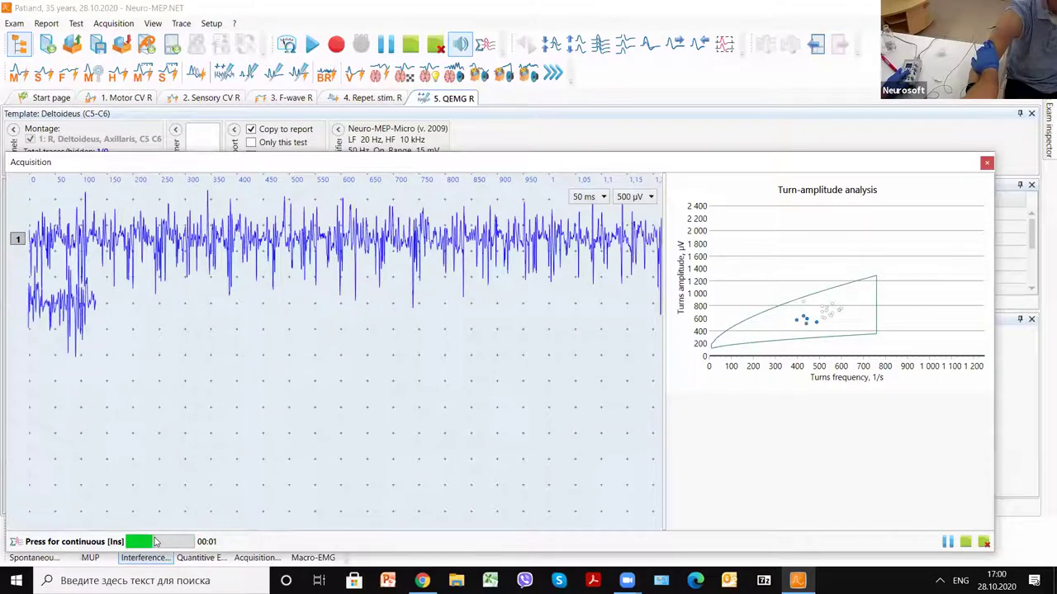
{"action": "left_click", "coordinate": [154, 540]}
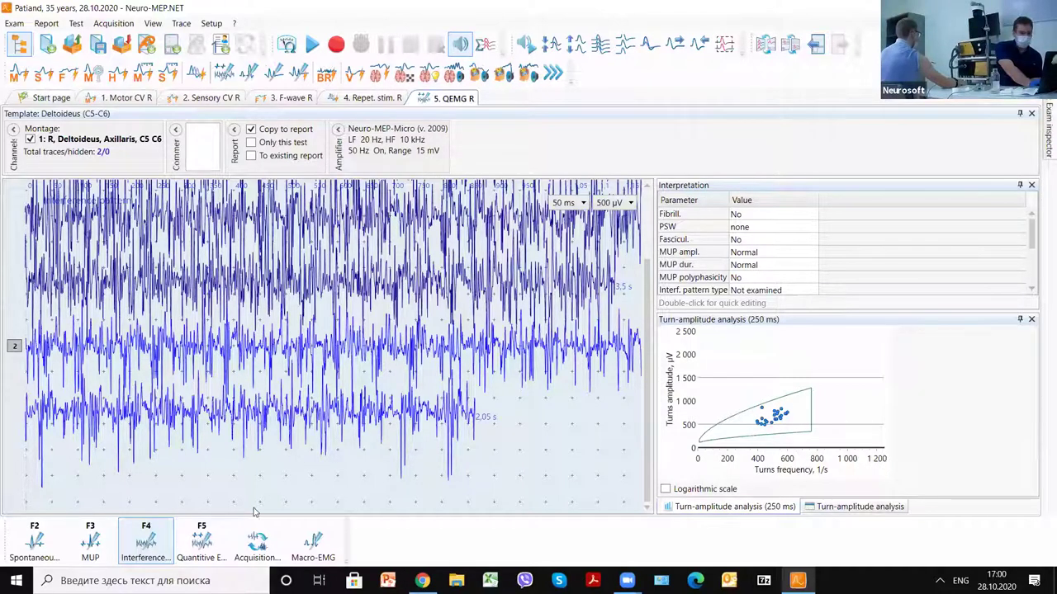
- Check the MUP results and record an additional spontaneous activity trace
{"action": "left_click", "coordinate": [90, 541]}
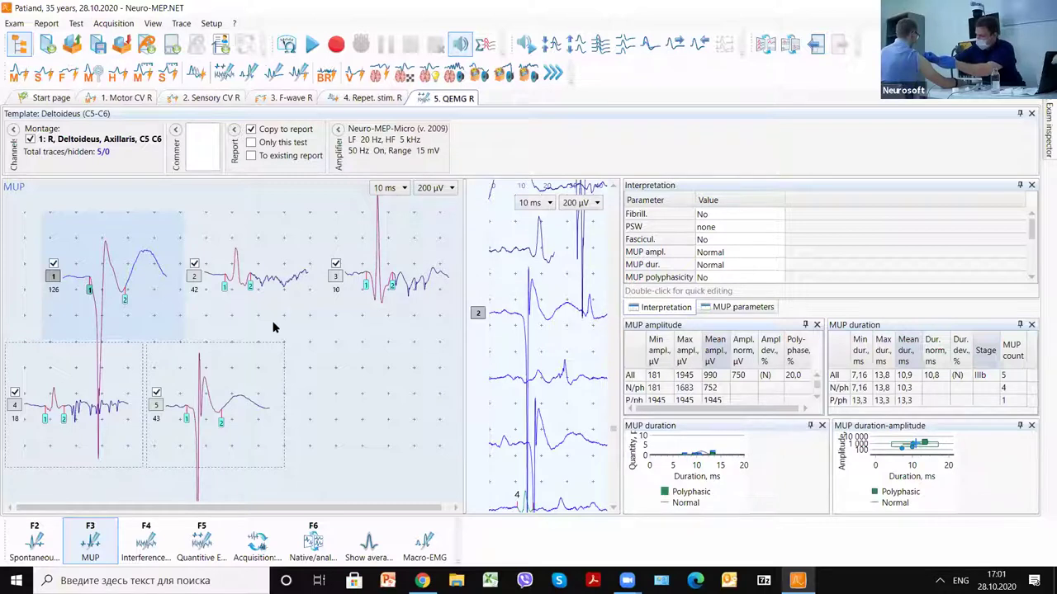
{"action": "key", "text": "F2"}
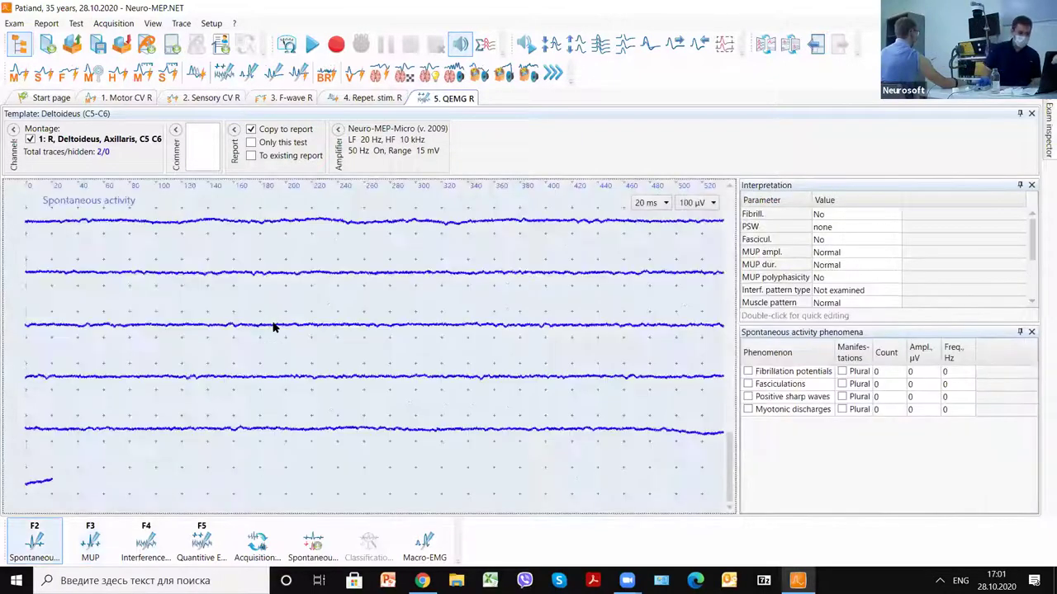
{"action": "key", "text": "F2"}
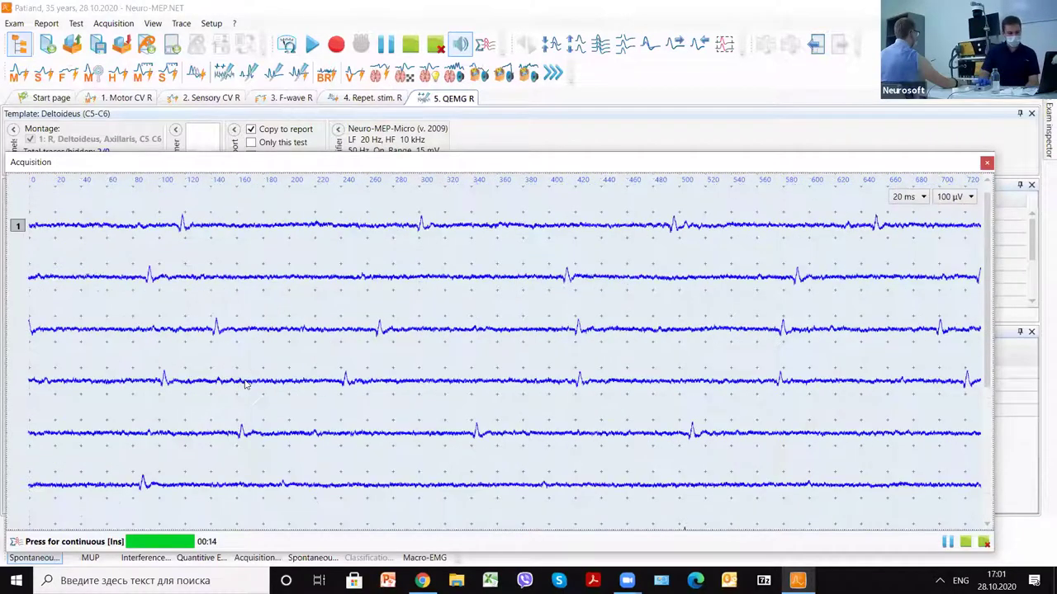
{"action": "key", "text": "Escape"}
- Record a third MUP trace and widen the native trace area beside the extracted MUPs
{"action": "key", "text": "F3"}
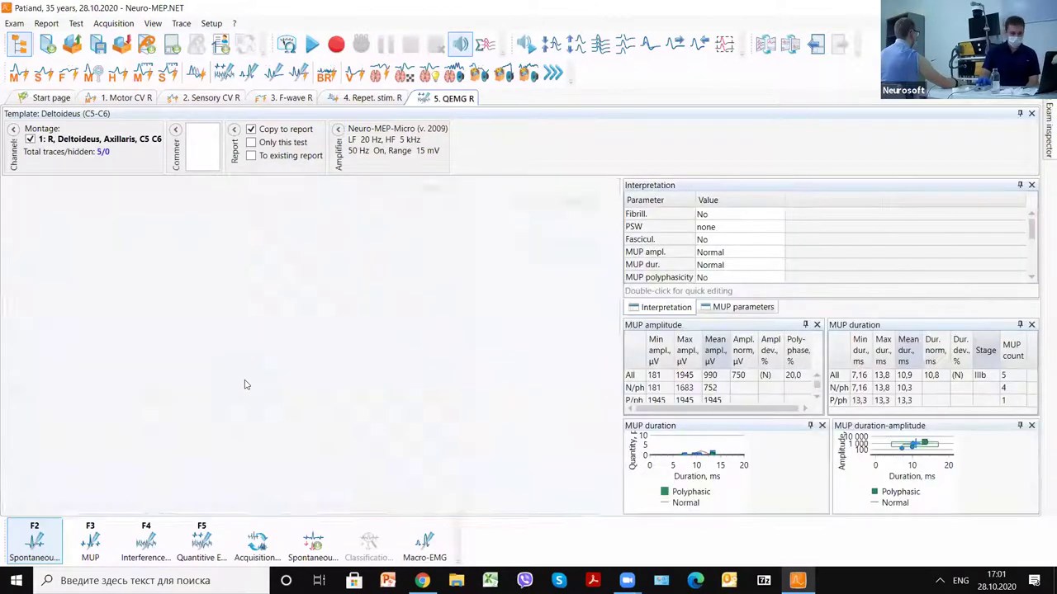
{"action": "key", "text": "F9"}
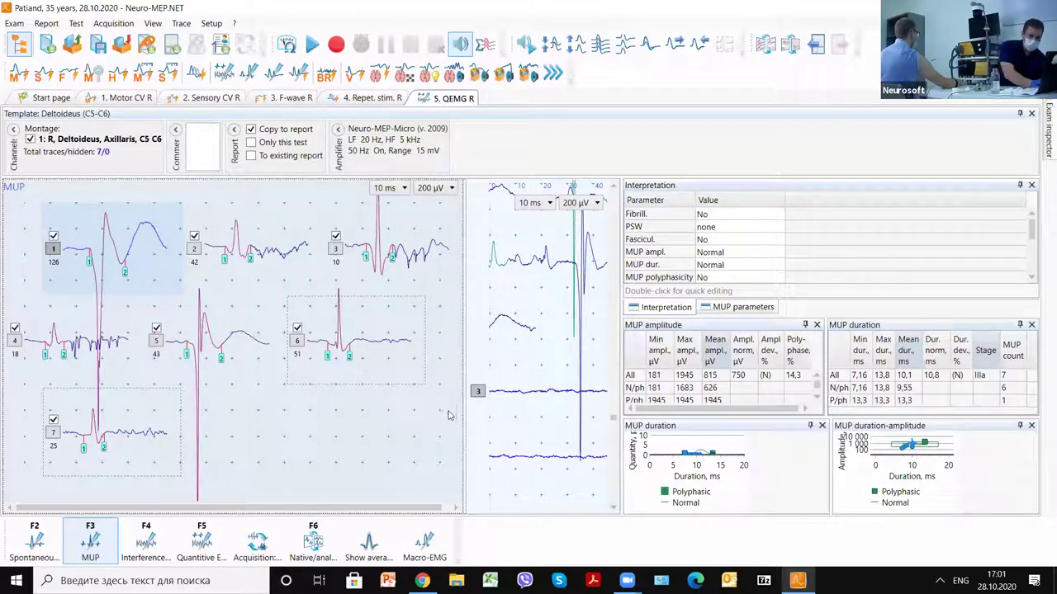
{"action": "left_click_drag", "start_coordinate": [465, 413], "coordinate": [351, 406]}
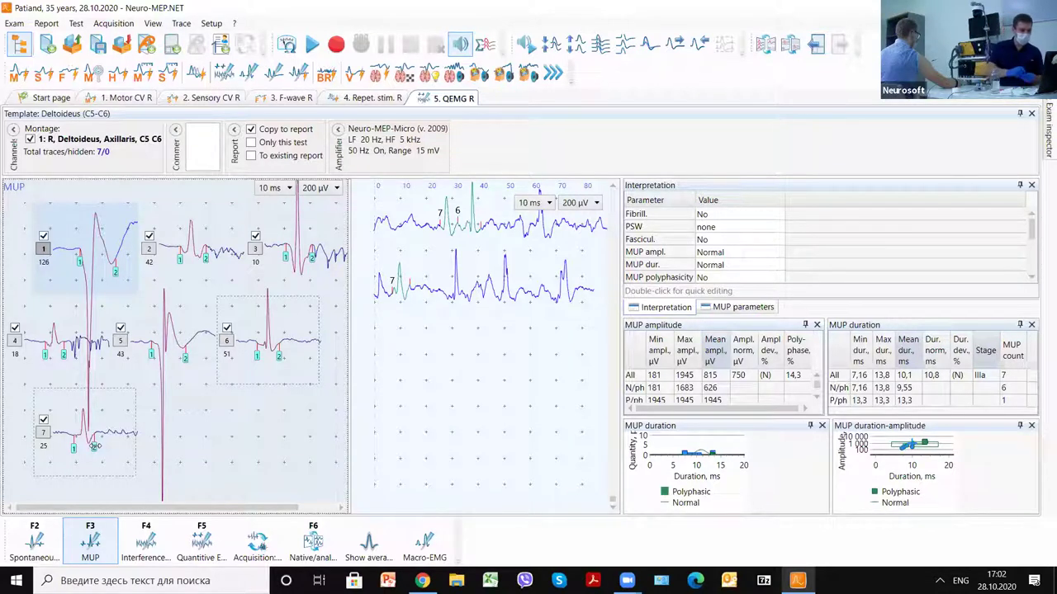
- Display the native MUP traces at full width to review the marked potentials, and make the MUP amplitude and duration tables taller
{"action": "left_click", "coordinate": [313, 543]}
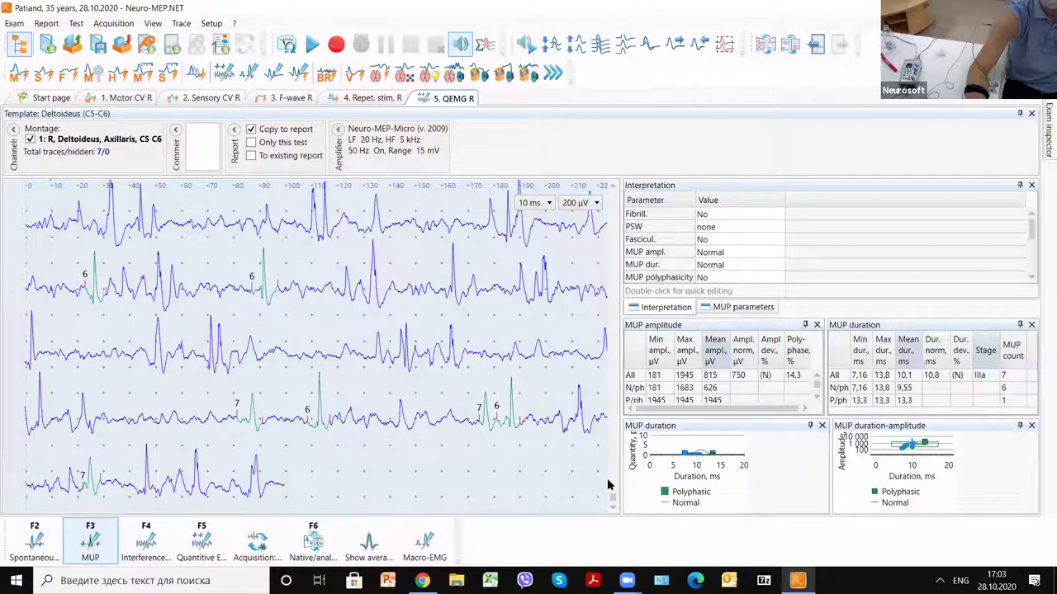
{"action": "left_click_drag", "start_coordinate": [612, 499], "coordinate": [644, 234]}
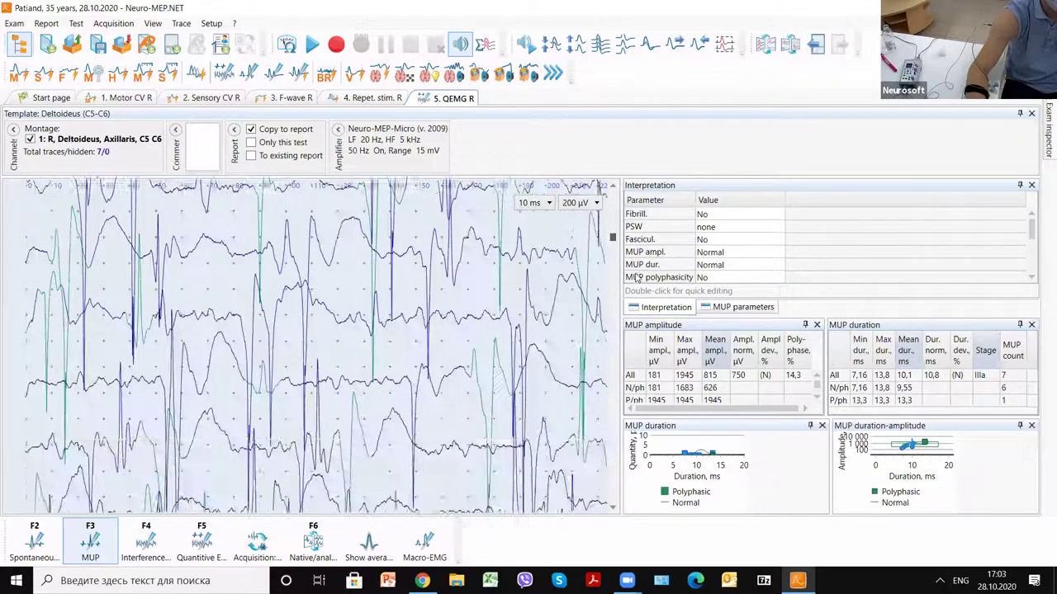
{"action": "mouse_move", "coordinate": [636, 279]}
{"action": "left_mouse_down"}
{"action": "mouse_move", "coordinate": [626, 330]}
{"action": "mouse_move", "coordinate": [609, 347]}
{"action": "mouse_move", "coordinate": [608, 416]}
{"action": "left_mouse_up"}
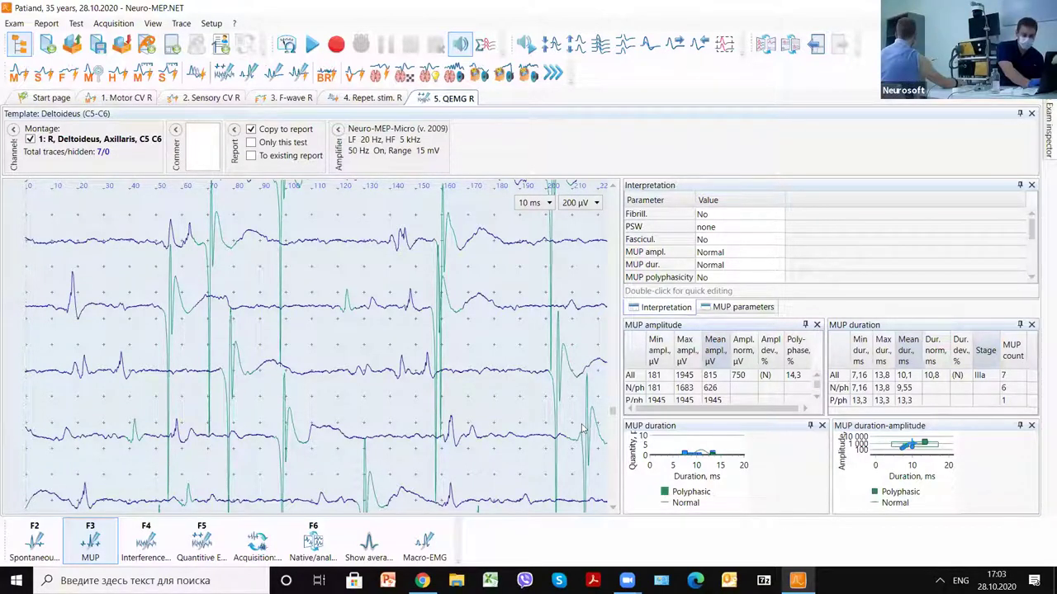
{"action": "left_click", "coordinate": [613, 422]}
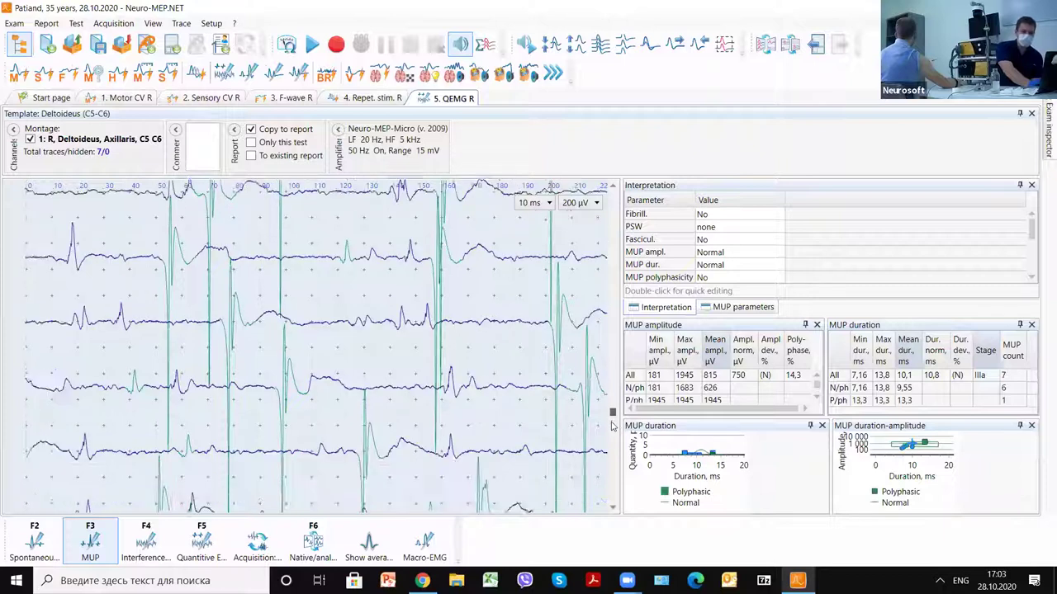
{"action": "left_click_drag", "start_coordinate": [612, 422], "coordinate": [616, 372]}
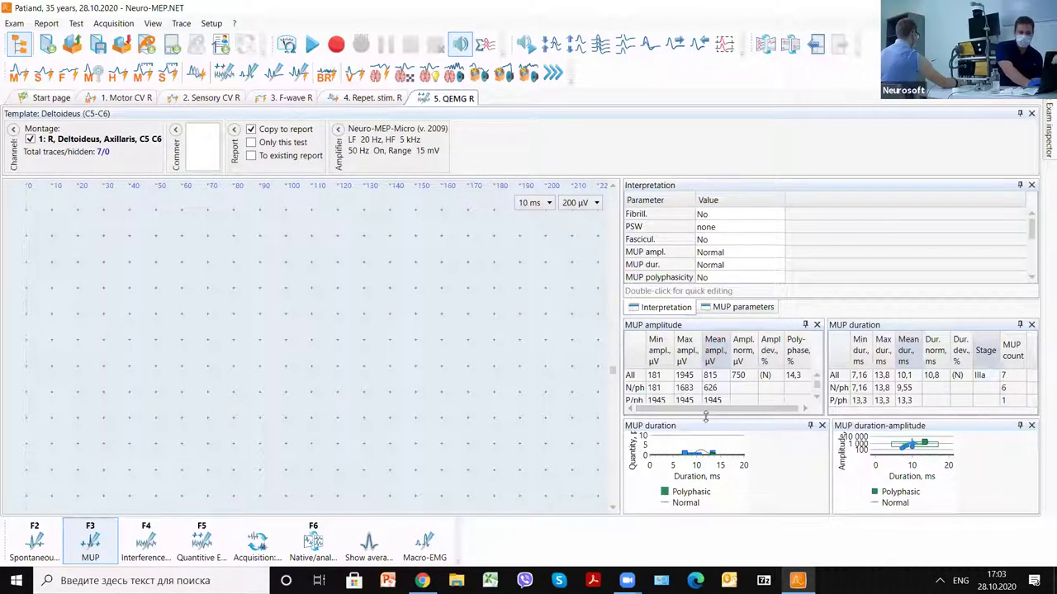
{"action": "left_click_drag", "start_coordinate": [710, 419], "coordinate": [712, 487]}
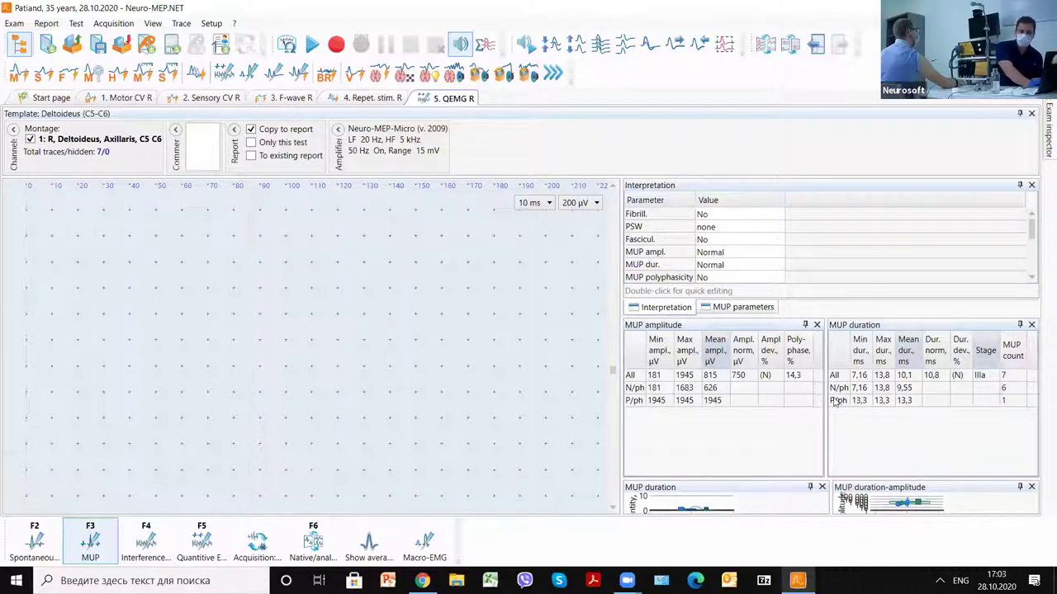
- Widen the results area beside the native traces and adjust the split between the MUP amplitude and duration tables to fit all their columns
{"action": "left_click_drag", "start_coordinate": [825, 403], "coordinate": [741, 405]}
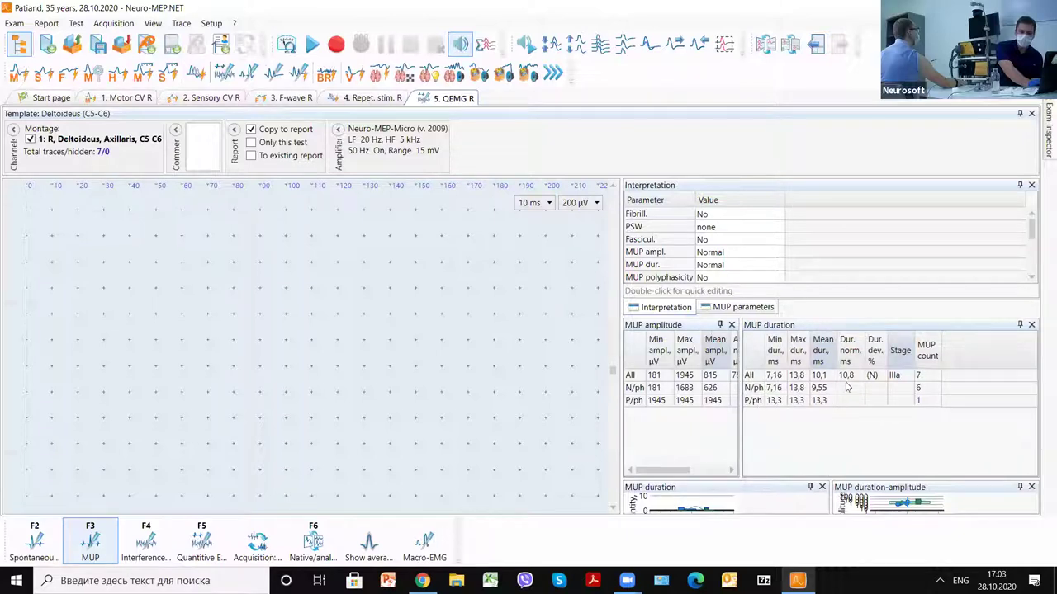
{"action": "left_click_drag", "start_coordinate": [616, 397], "coordinate": [535, 397]}
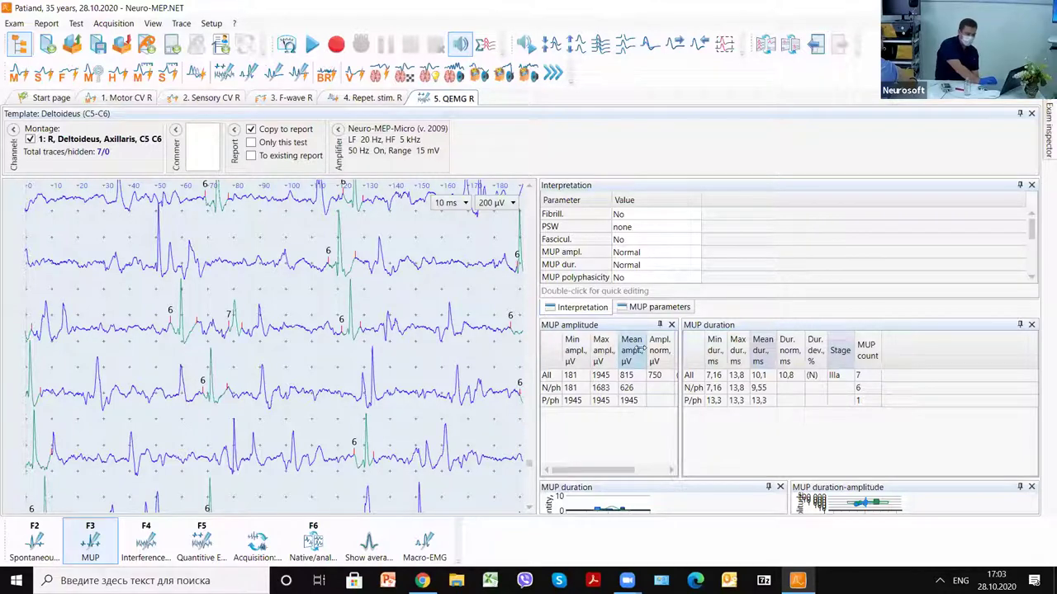
{"action": "left_click_drag", "start_coordinate": [533, 427], "coordinate": [406, 422]}
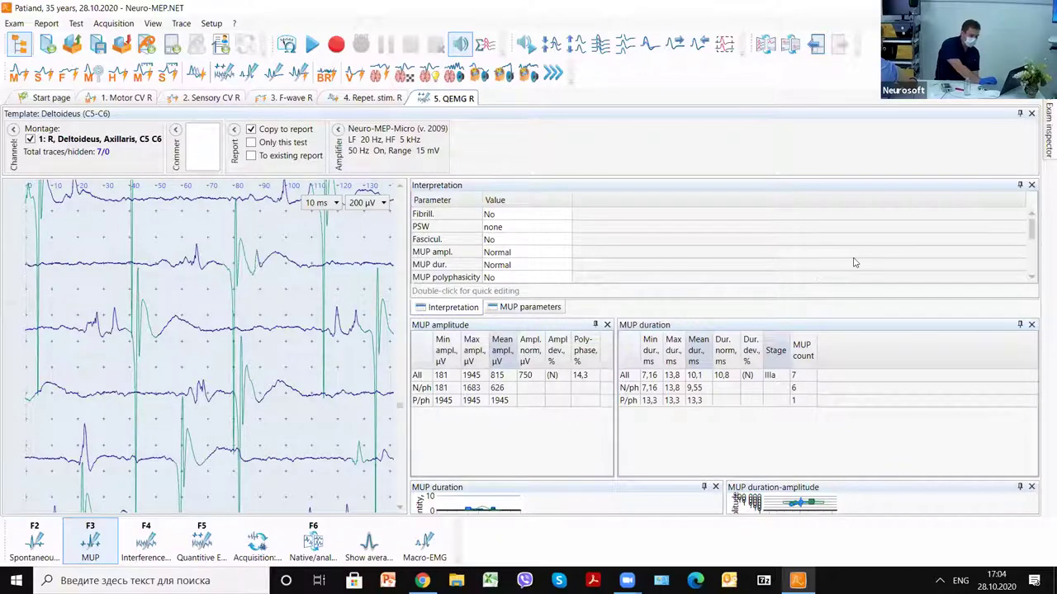
- Inspect MUP 4 in the MUP parameters, native traces and extracted MUPs, and enlarge the MUP duration and duration-amplitude graphs
{"action": "left_click", "coordinate": [542, 307]}
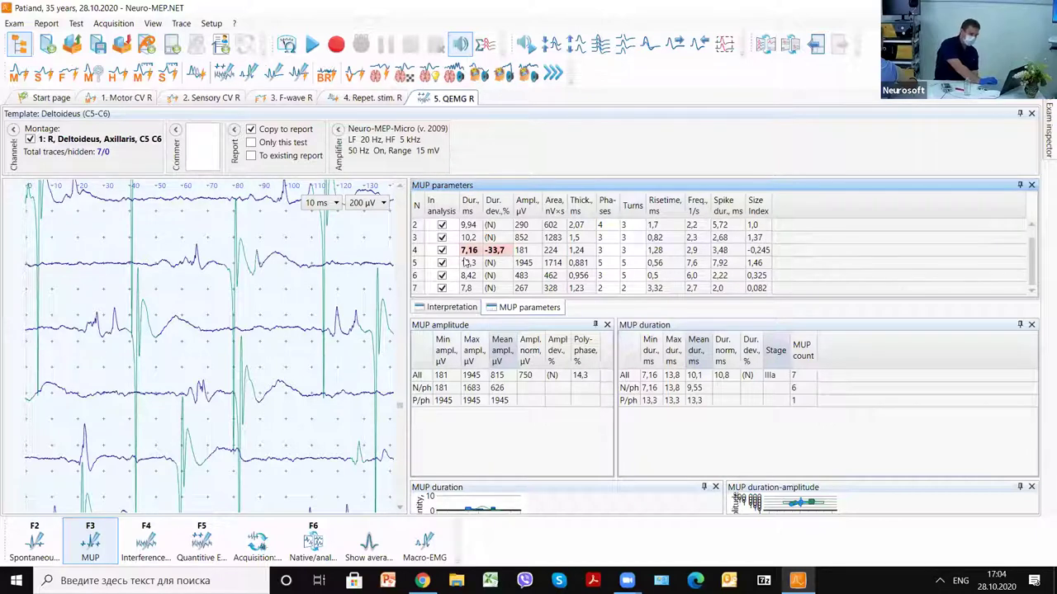
{"action": "left_click", "coordinate": [519, 251]}
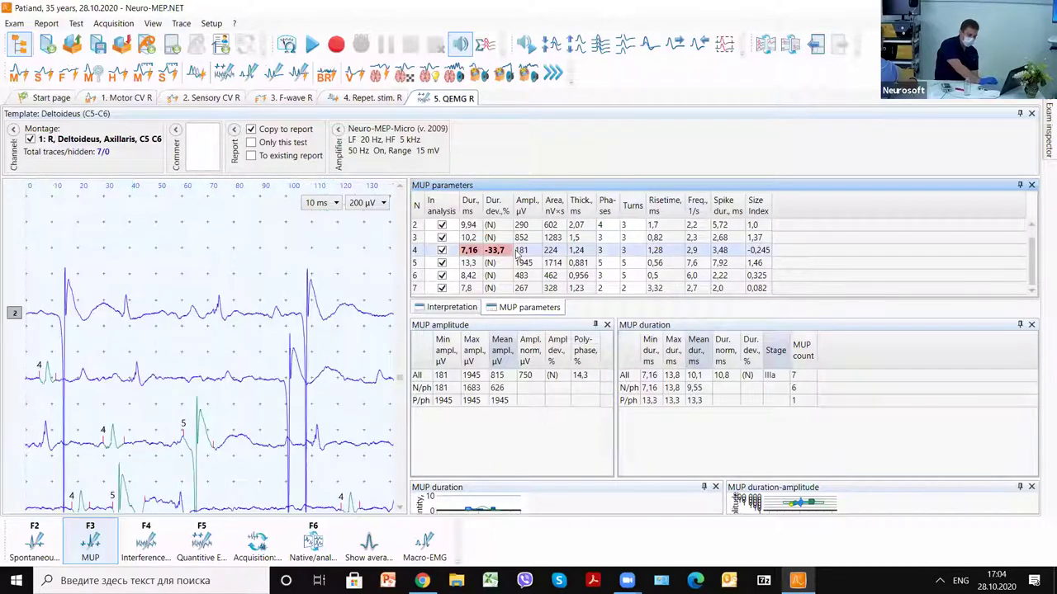
{"action": "left_click", "coordinate": [307, 541]}
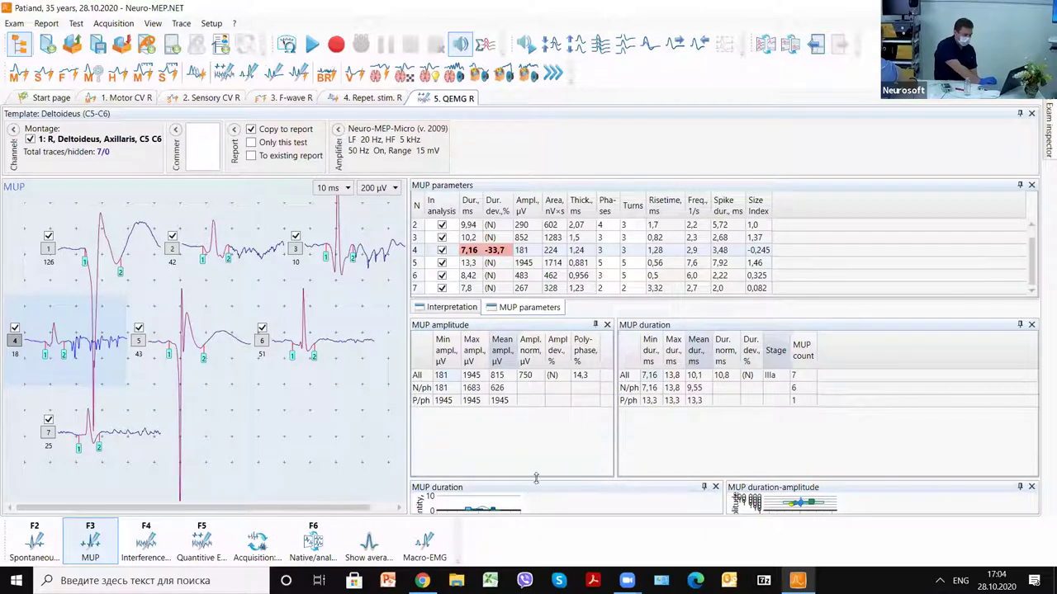
{"action": "left_click_drag", "start_coordinate": [524, 478], "coordinate": [503, 364]}
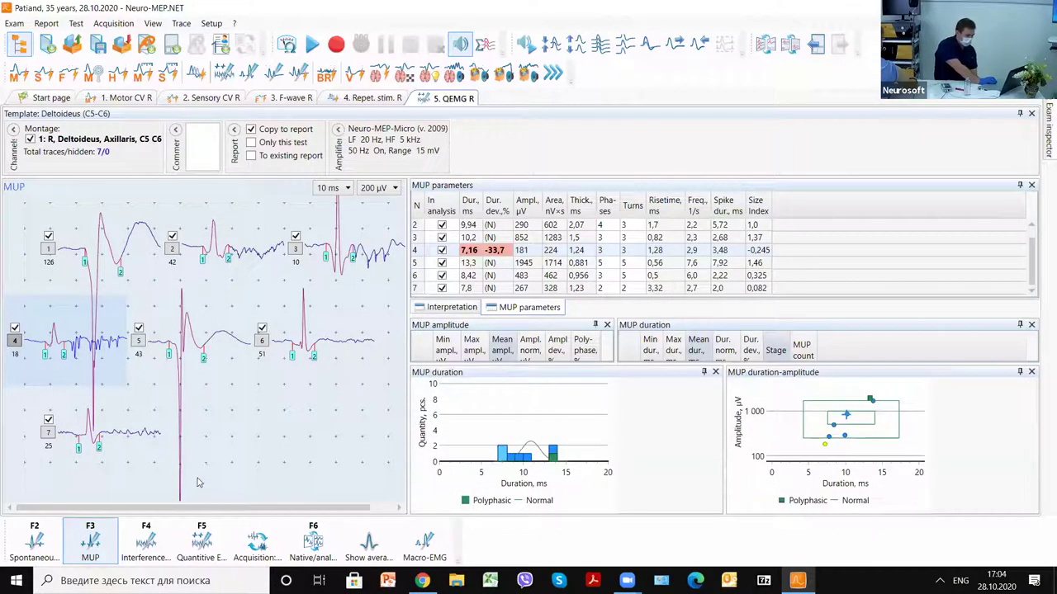
- Review the interference pattern and spontaneous activity recordings, and open and close the electrode impedance measurement
{"action": "left_click", "coordinate": [157, 536]}
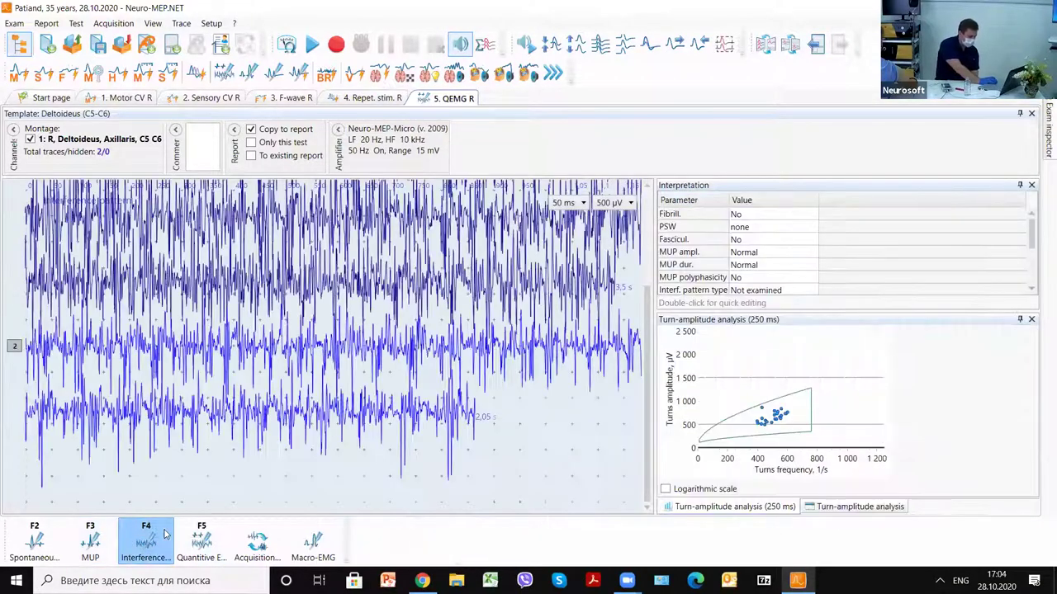
{"action": "left_click", "coordinate": [35, 540]}
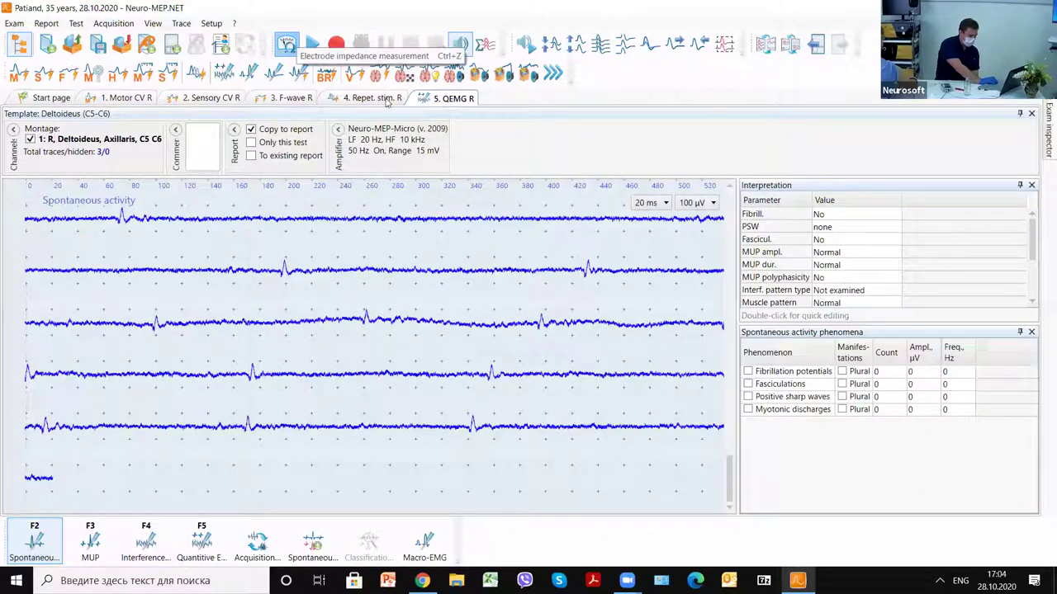
{"action": "left_click", "coordinate": [286, 43]}
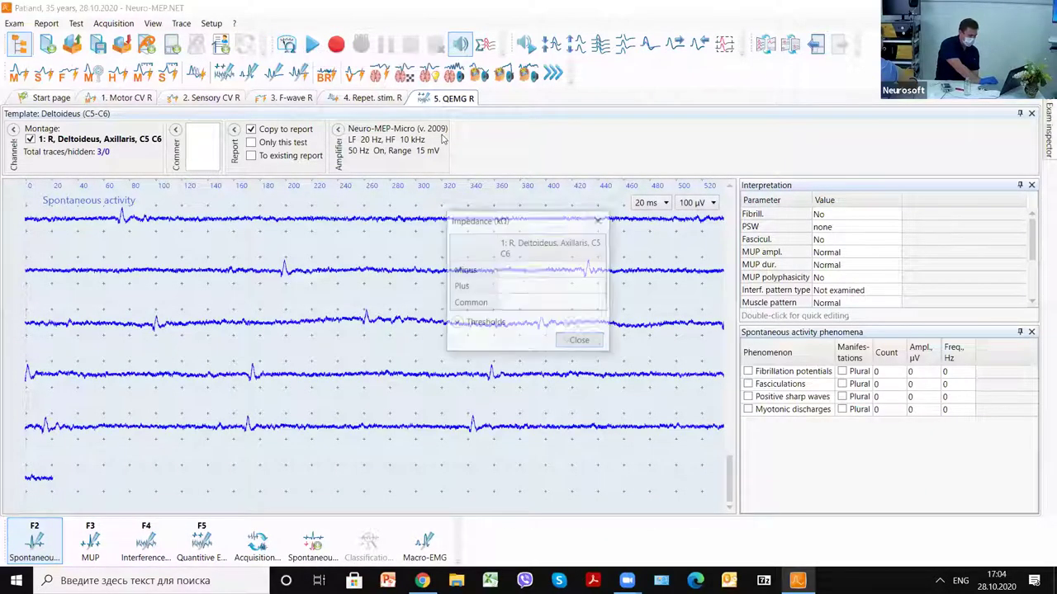
{"action": "left_click", "coordinate": [574, 341]}
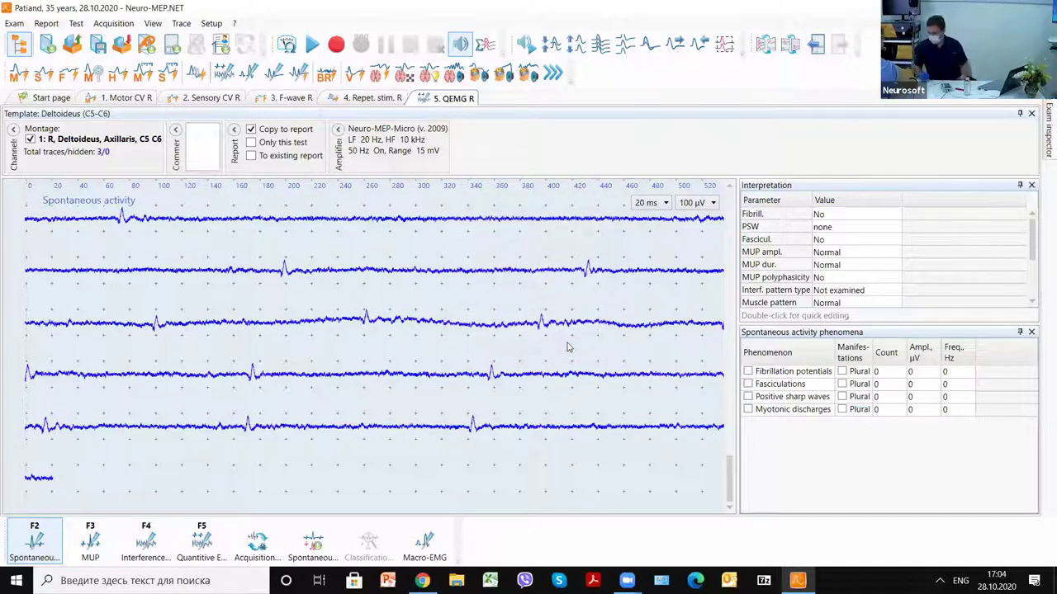